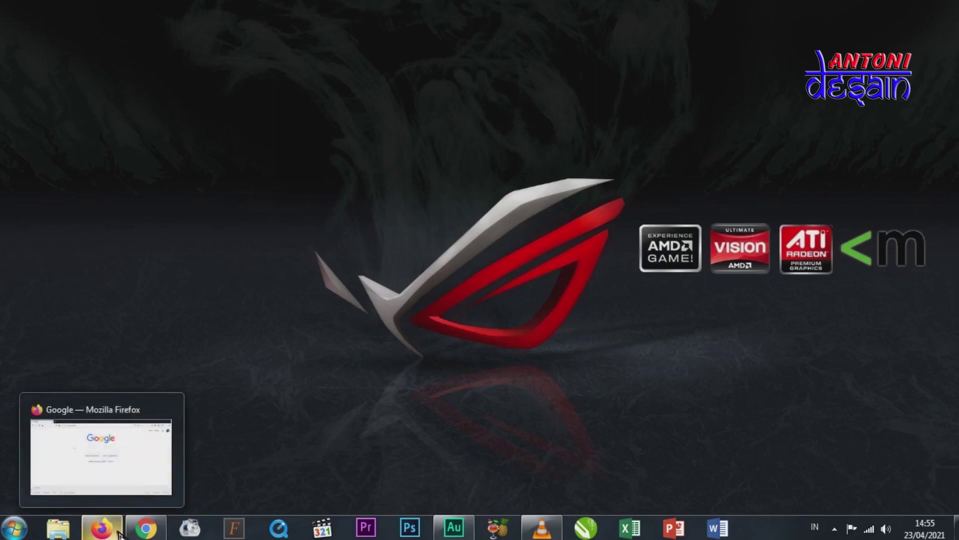
pyautogui.click(120, 534)
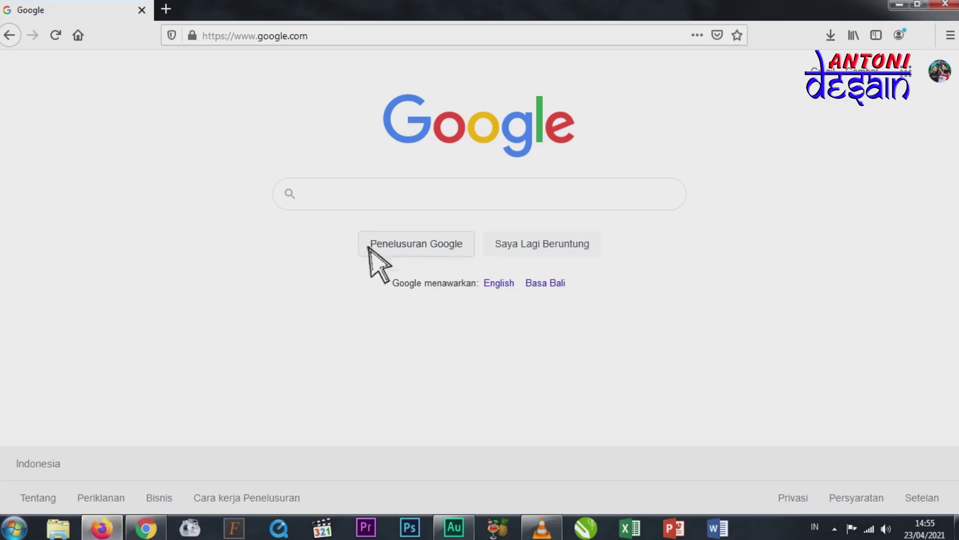
pyautogui.click(336, 36)
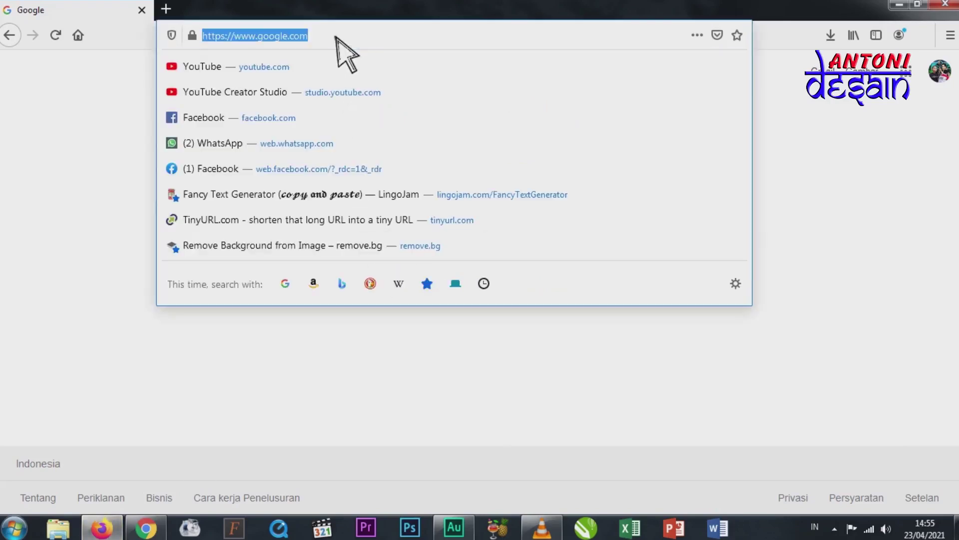
pyautogui.write('youtube.com/')
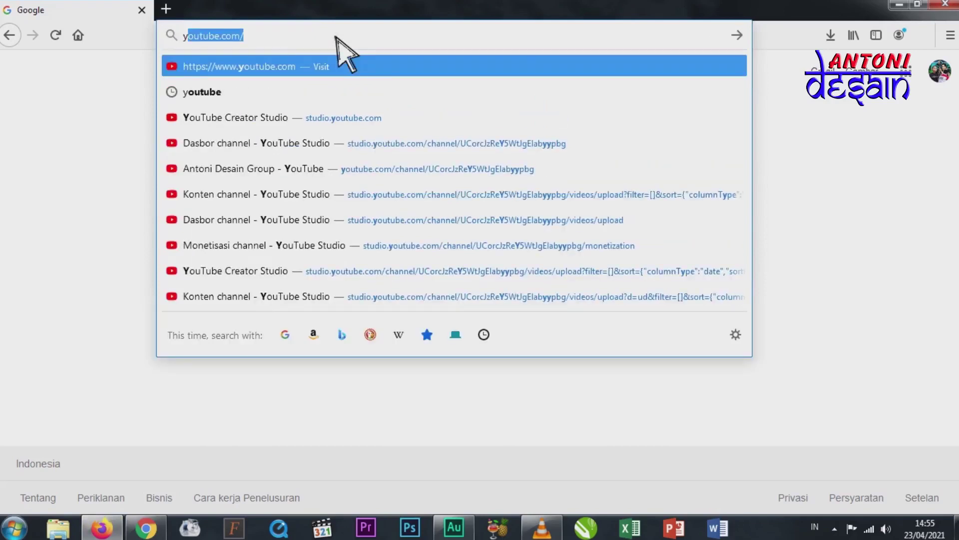
pyautogui.press('Return')
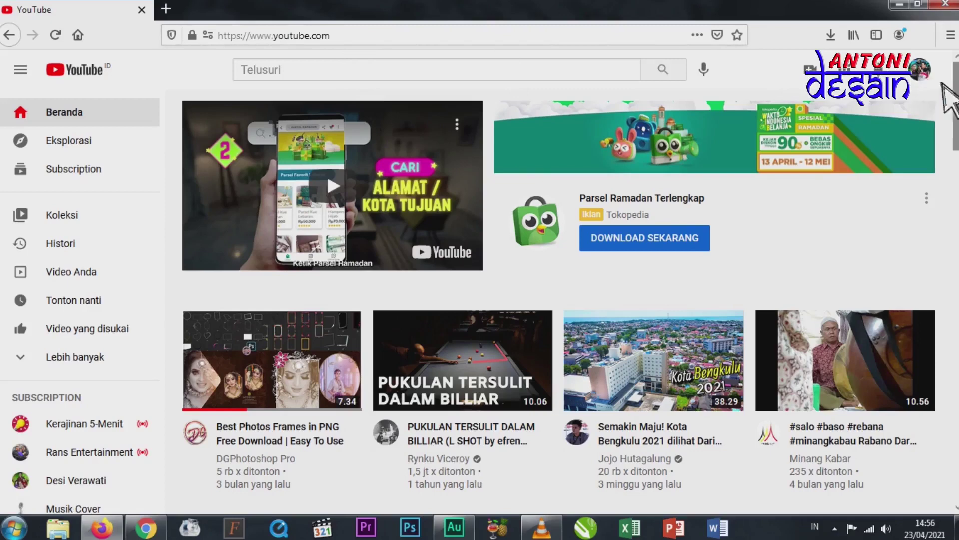
# Switch to YouTube Studio from the account menu and show the channel's uploaded videos.
pyautogui.click(921, 70)
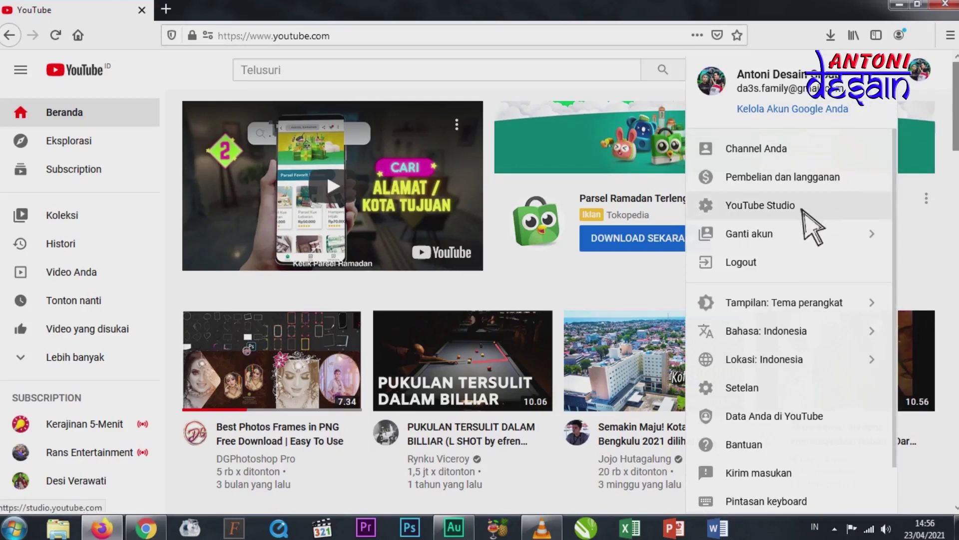
pyautogui.click(803, 210)
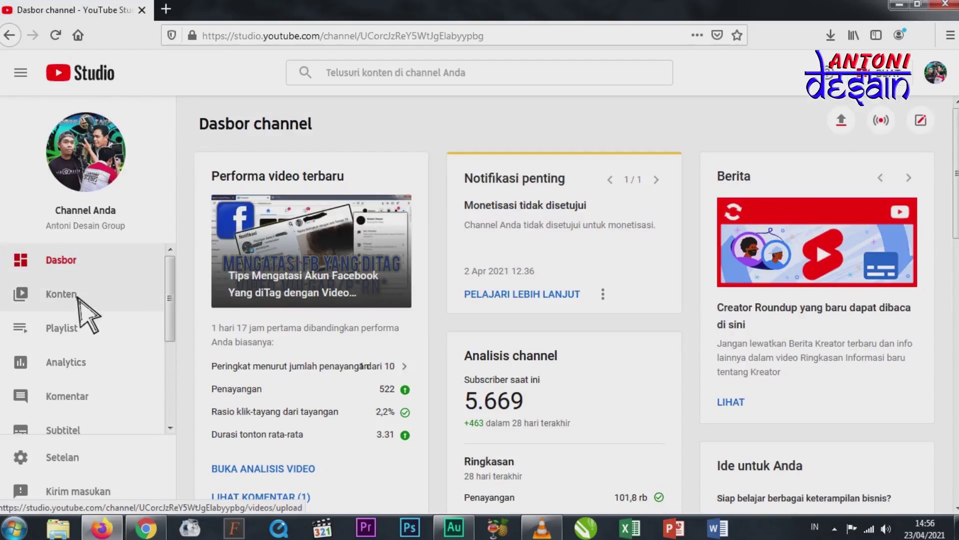
pyautogui.click(77, 296)
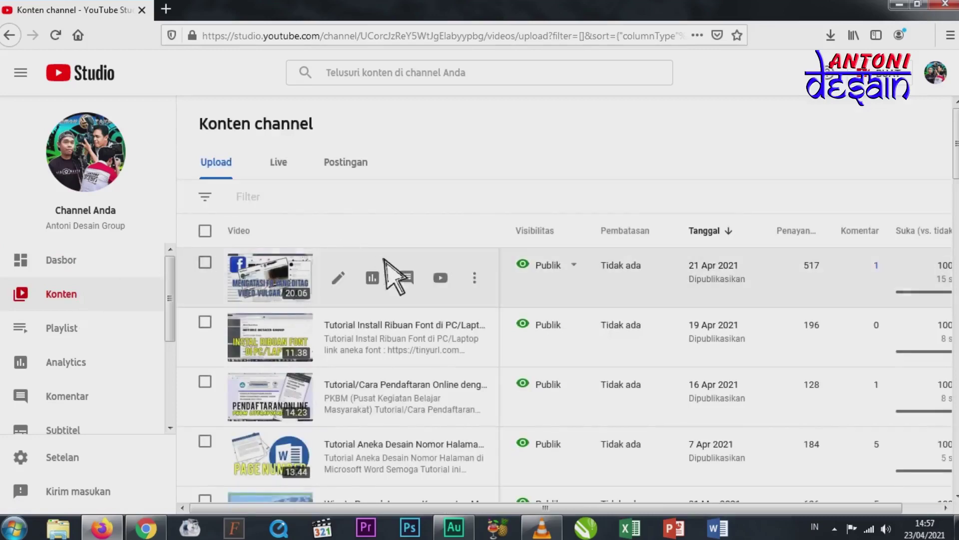
# Scroll down the Upload list and tick the 31 Mar 2021 video.
pyautogui.scroll(-1, 392, 272)
pyautogui.scroll(-1, 394, 274)
pyautogui.scroll(-1, 393, 264)
pyautogui.scroll(-1, 397, 272)
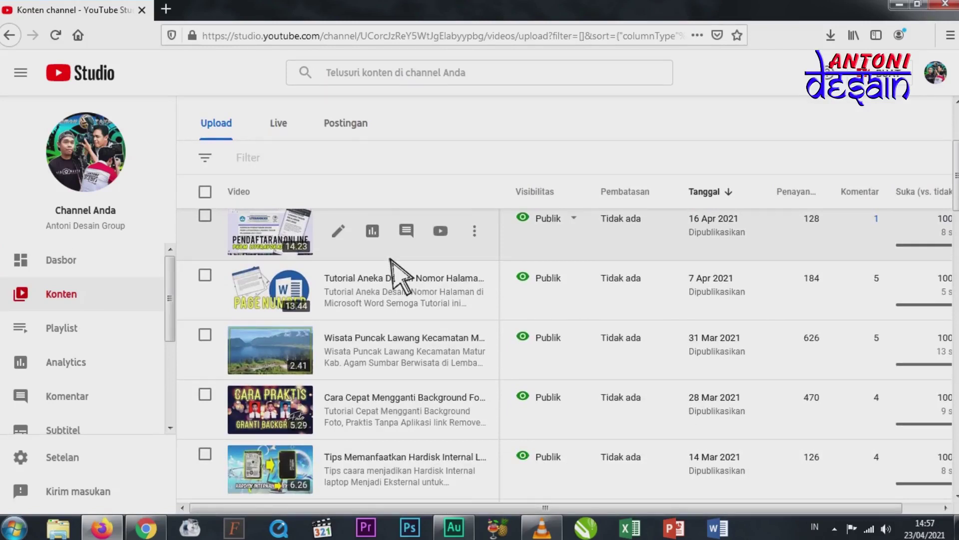
pyautogui.moveTo(216, 350)
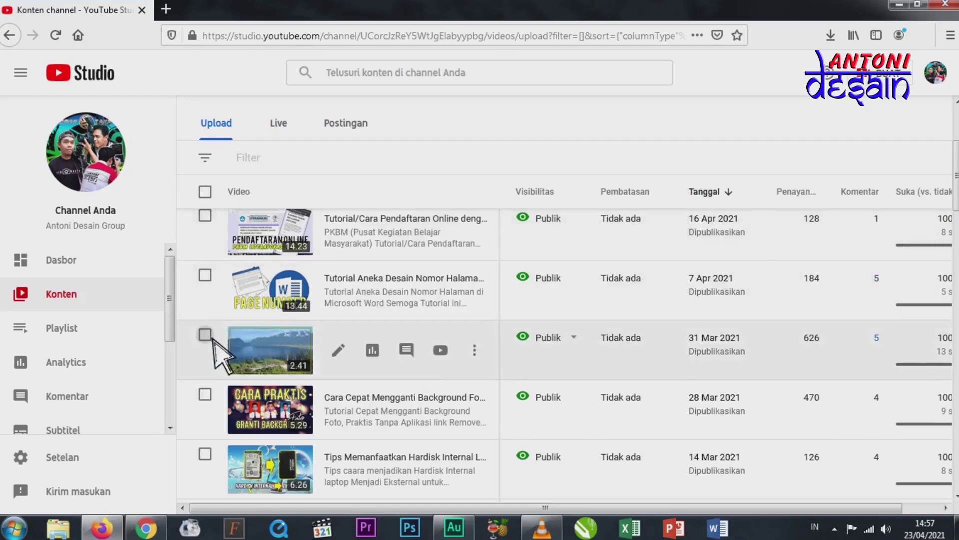
pyautogui.click(205, 334)
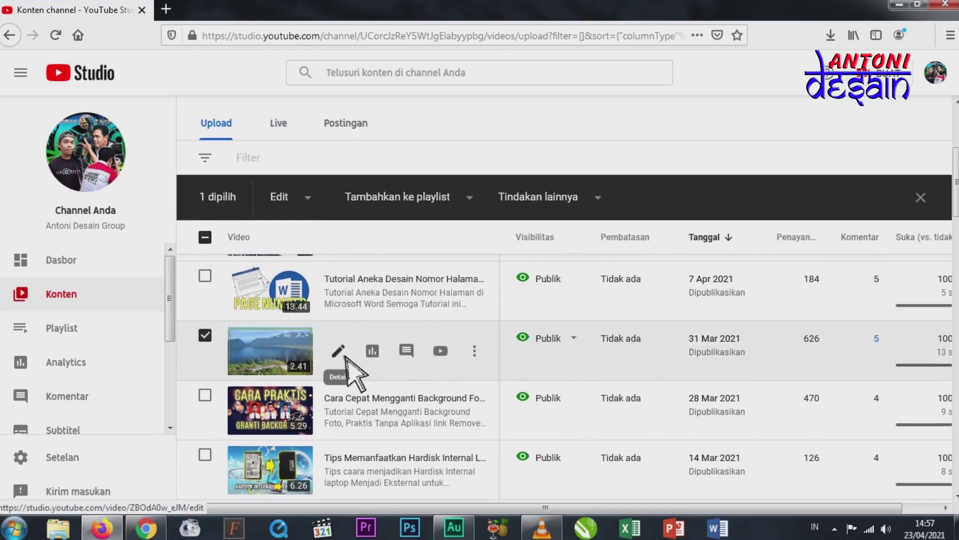
# Open the 31 Mar 2021 video's details, then load it in the Editor.
pyautogui.click(340, 352)
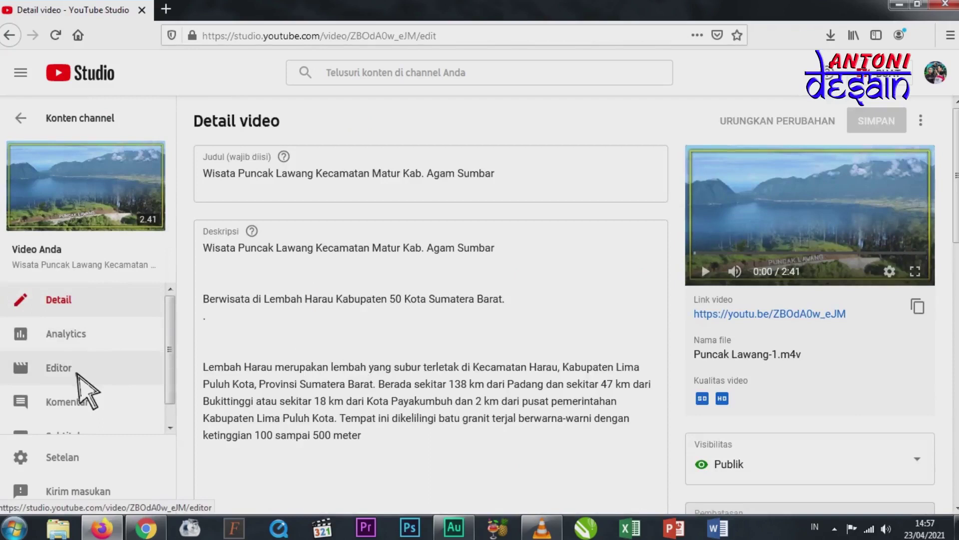
pyautogui.click(78, 373)
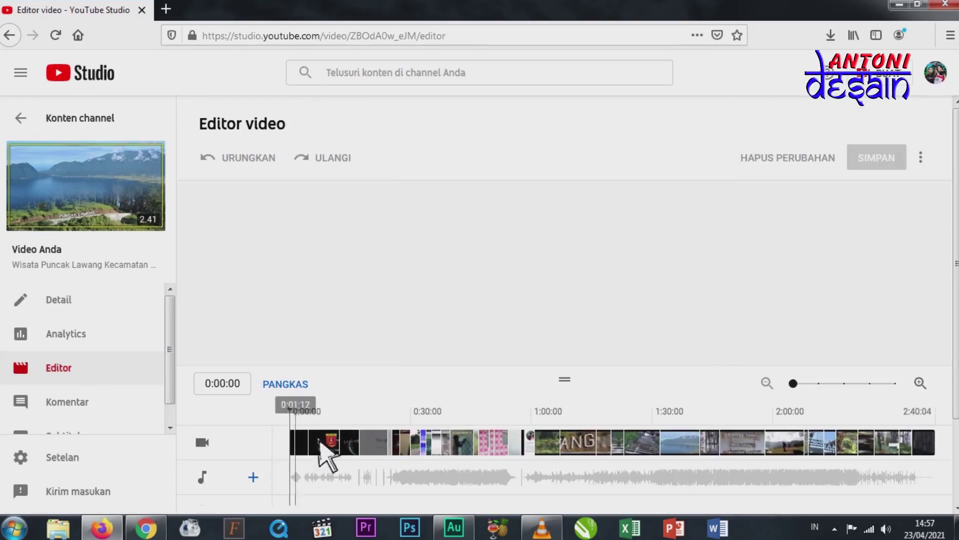
pyautogui.scroll(-2, 568, 299)
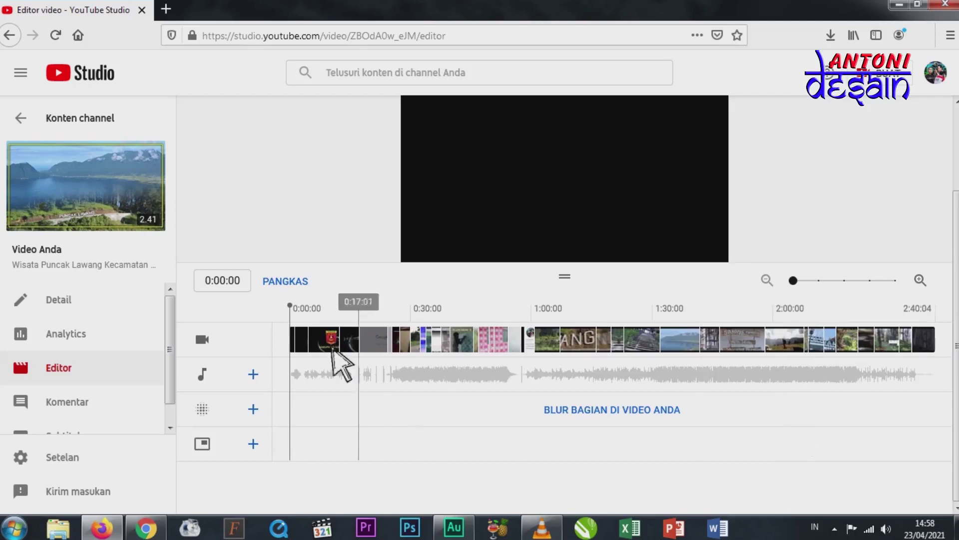
pyautogui.moveTo(300, 318)
pyautogui.mouseDown()
pyautogui.moveTo(338, 334)
pyautogui.moveTo(399, 335)
pyautogui.moveTo(286, 331)
pyautogui.mouseUp()
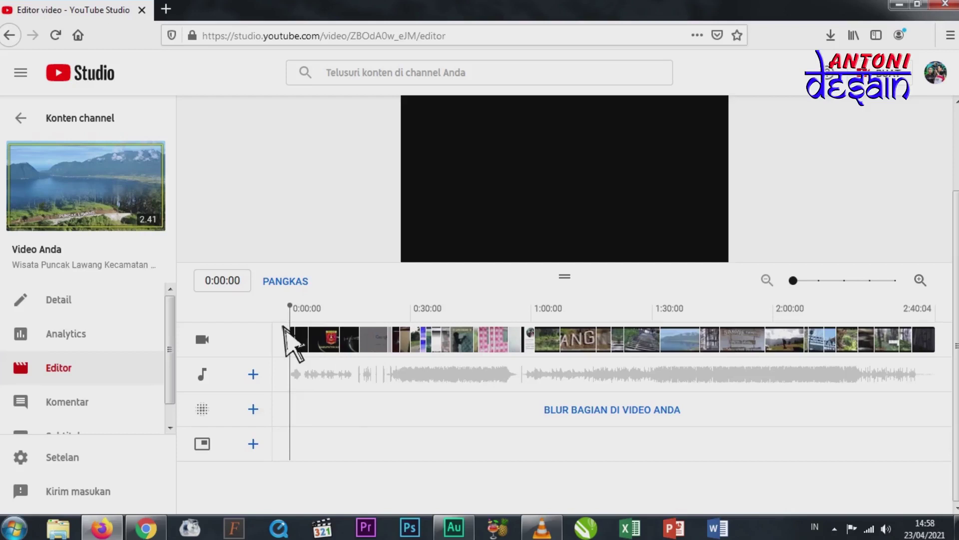
pyautogui.moveTo(299, 331)
pyautogui.mouseDown()
pyautogui.moveTo(322, 340)
pyautogui.moveTo(285, 343)
pyautogui.mouseUp()
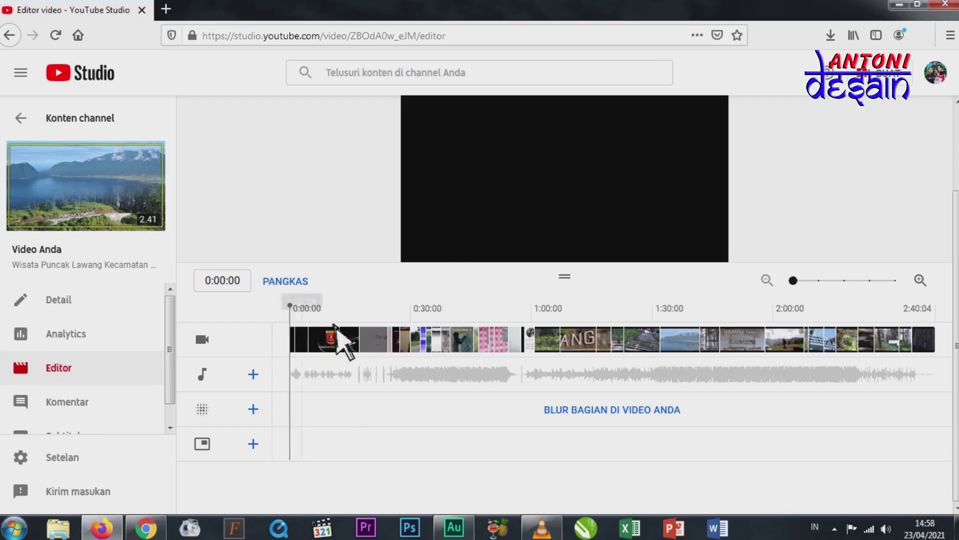
pyautogui.click(435, 254)
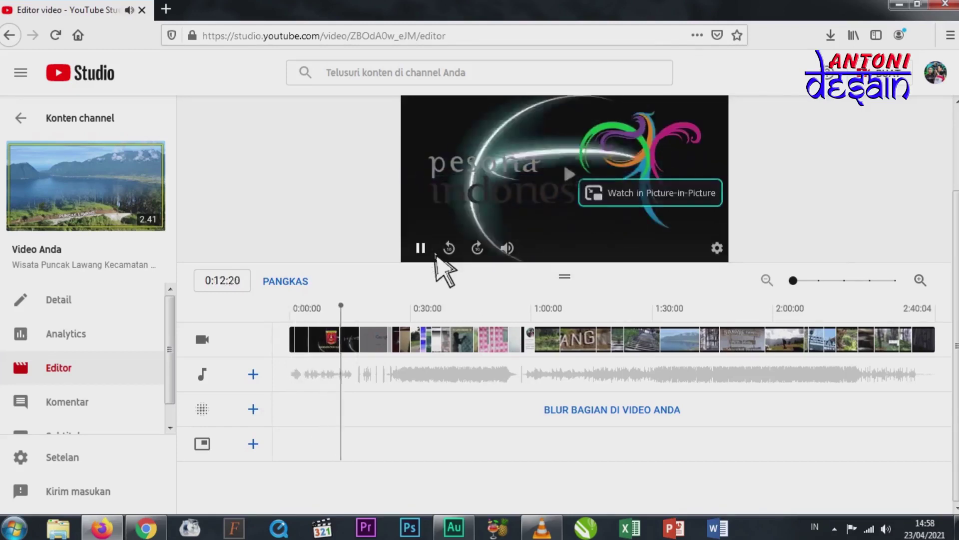
pyautogui.click(435, 254)
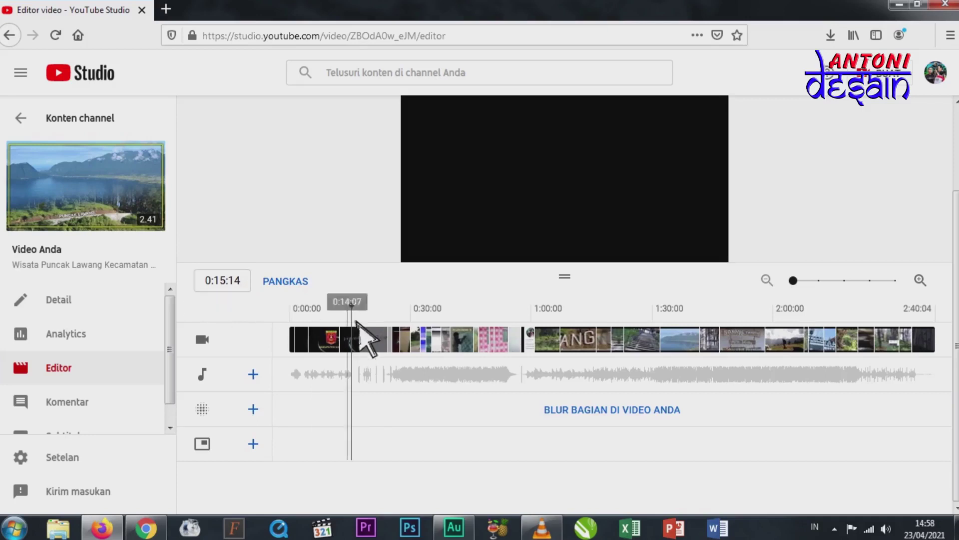
pyautogui.moveTo(360, 320); pyautogui.dragTo(276, 325)
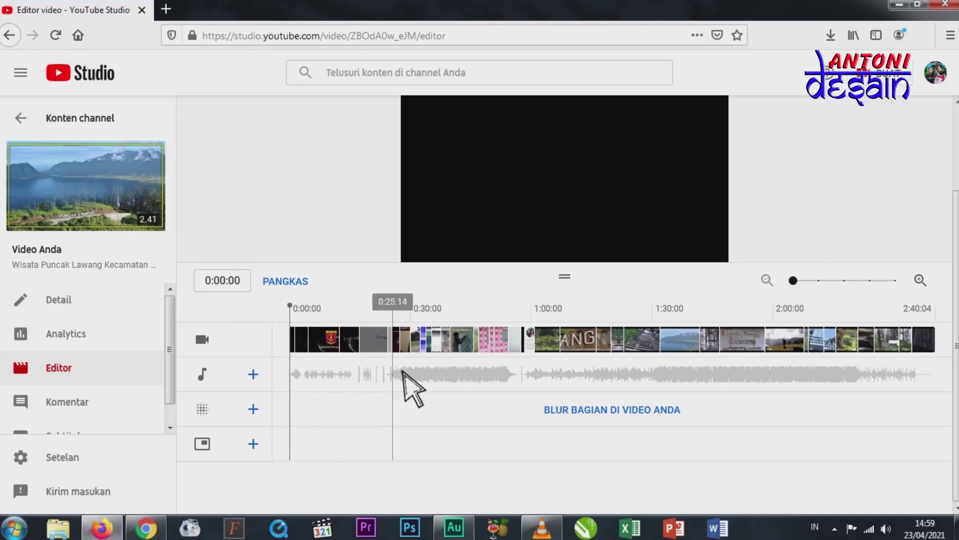
pyautogui.click(286, 281)
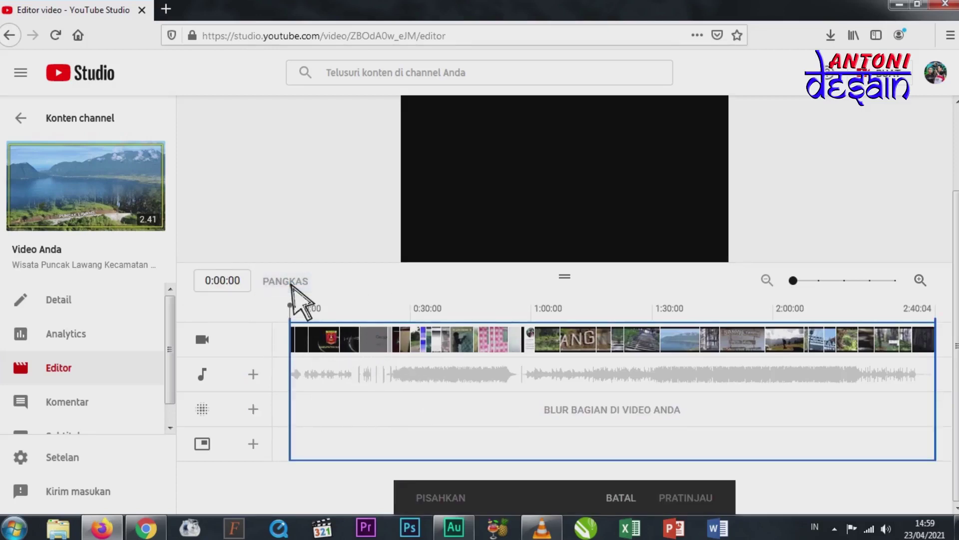
# Cut the clip's start up to 0:15:14, return the playhead to the beginning, and preview.
pyautogui.click(352, 308)
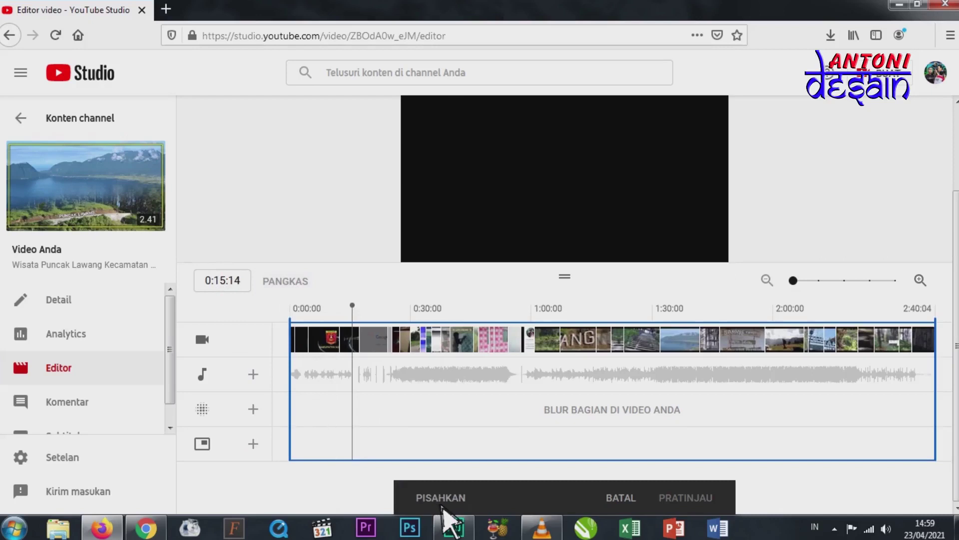
pyautogui.moveTo(300, 382); pyautogui.dragTo(365, 394)
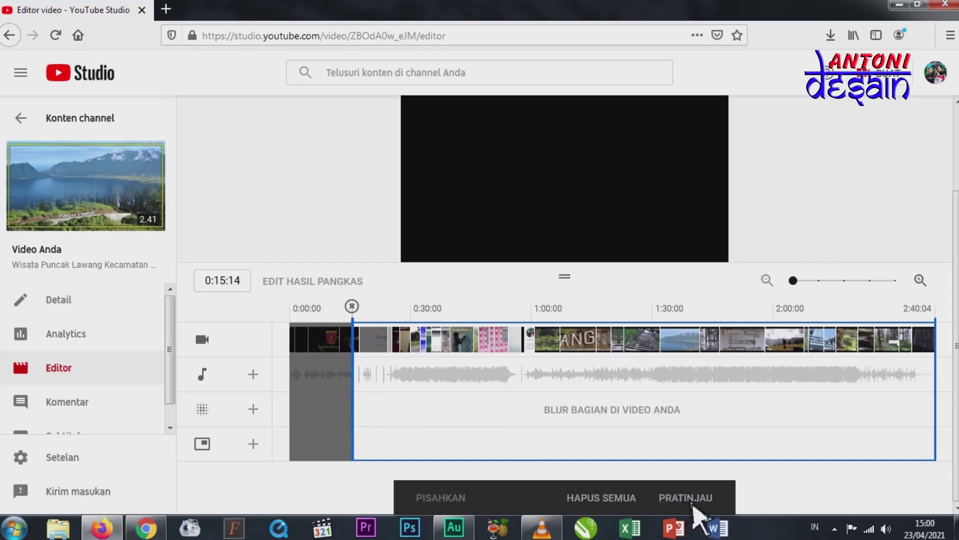
pyautogui.click(303, 313)
pyautogui.click(280, 314)
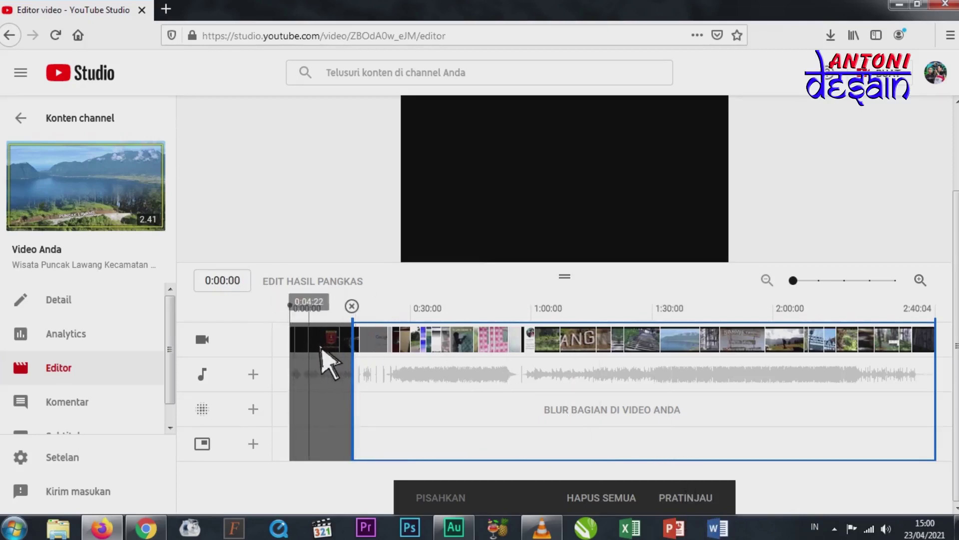
pyautogui.click(693, 506)
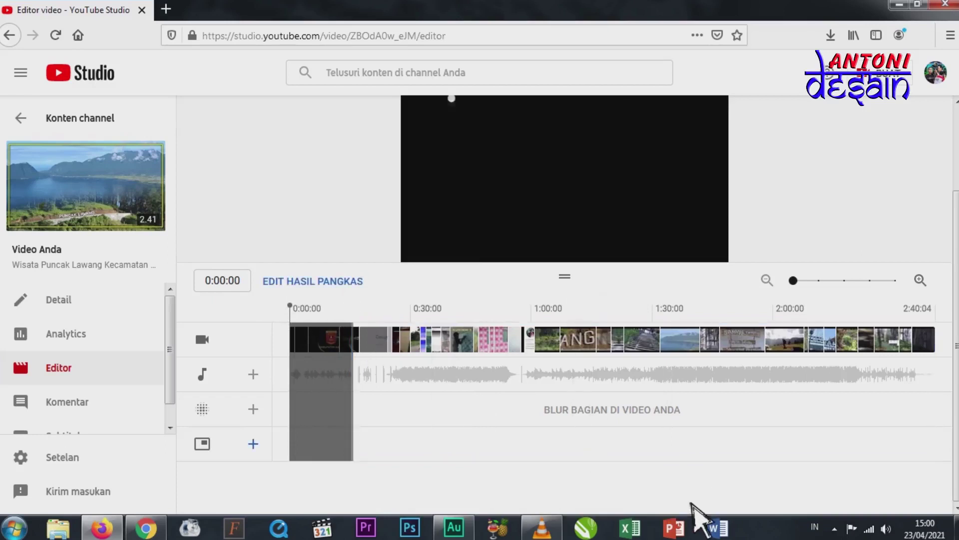
pyautogui.moveTo(435, 257)
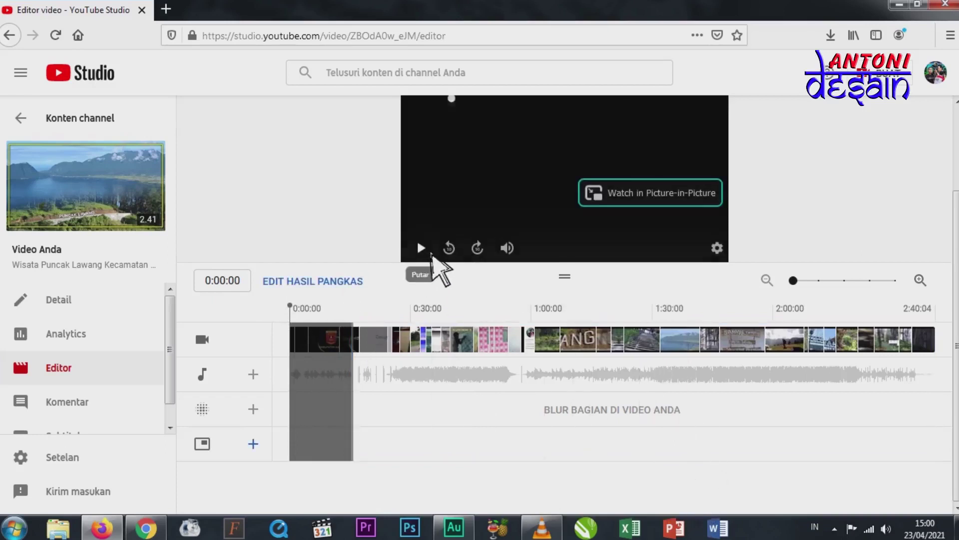
# Play and pause the trimmed preview, then scroll back to the top of the editor.
pyautogui.click(421, 248)
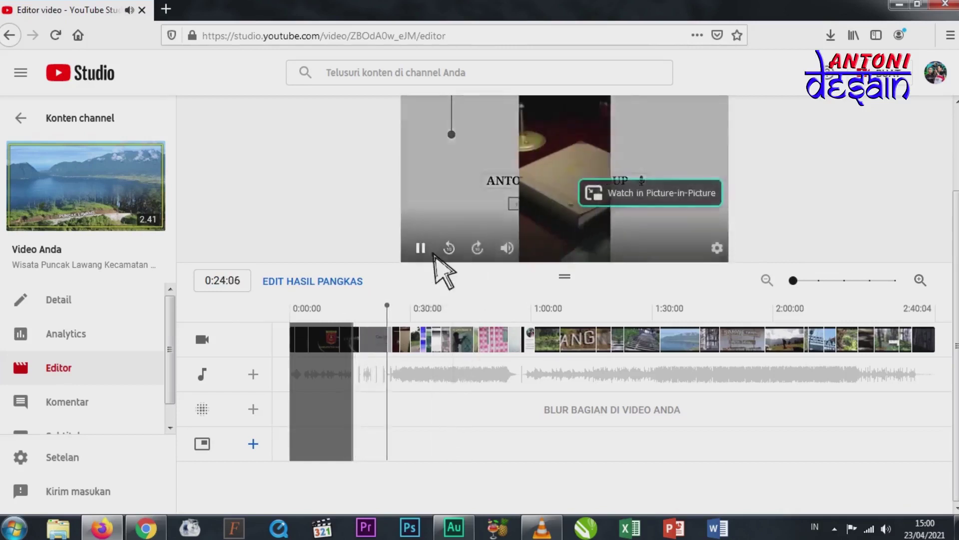
pyautogui.click(429, 250)
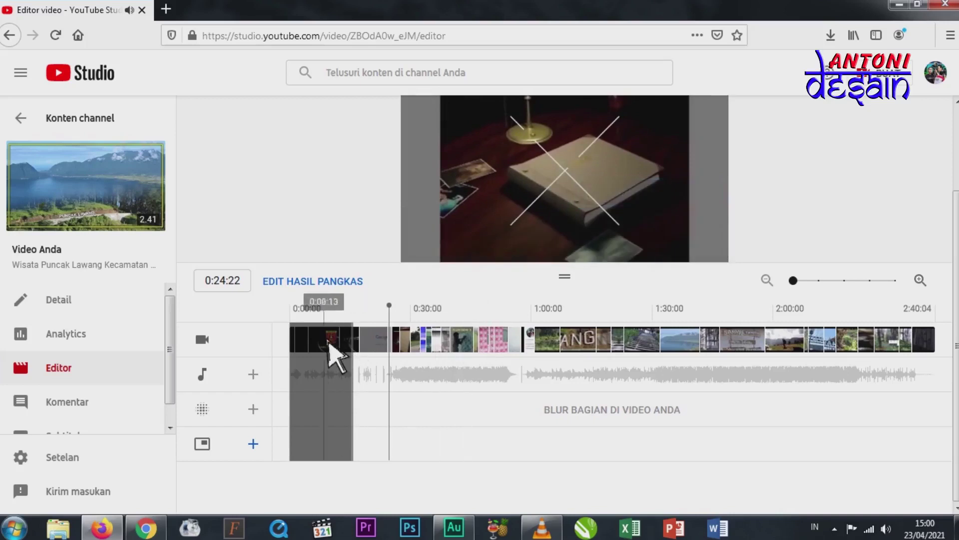
pyautogui.scroll(2, 825, 200)
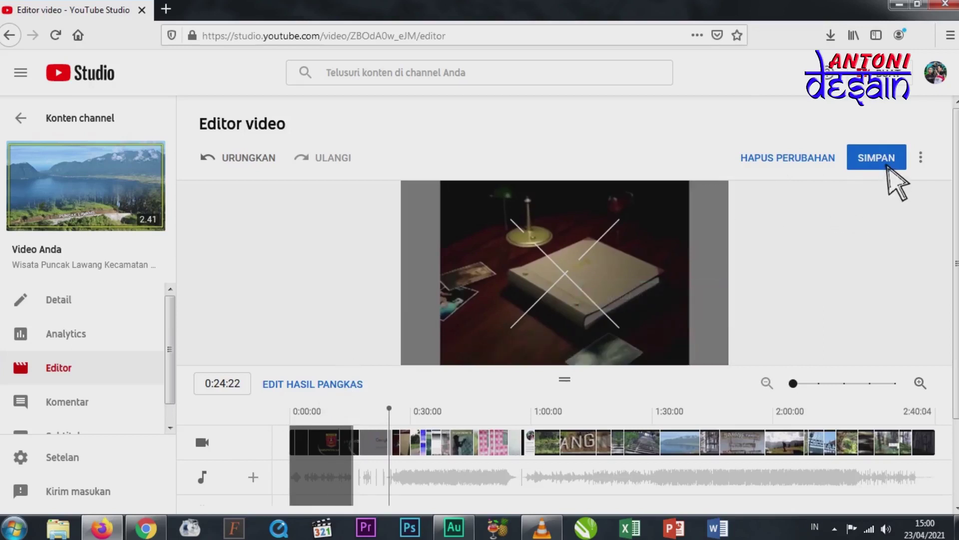
# Save the trimmed video with SIMPAN and confirm in the 'Simpan perubahan?' dialog.
pyautogui.click(888, 167)
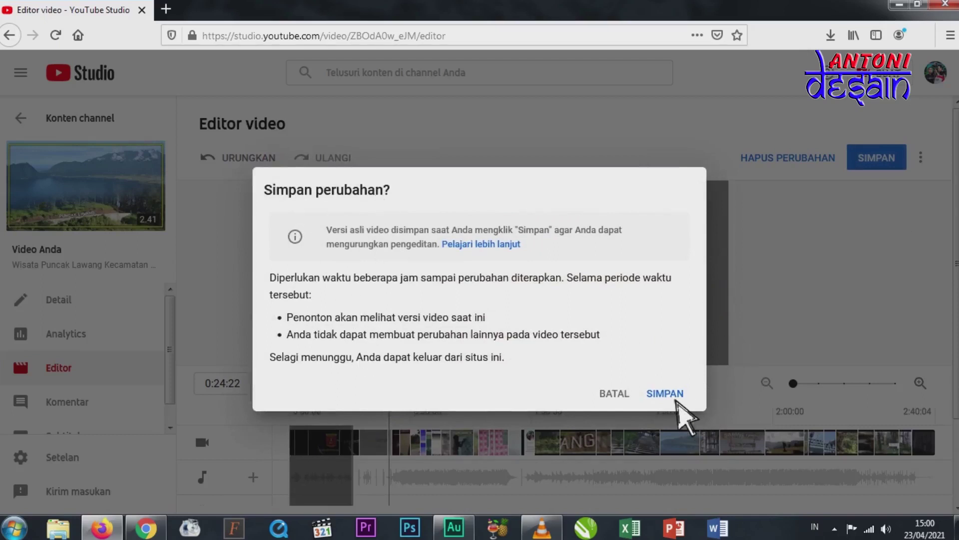
pyautogui.click(670, 394)
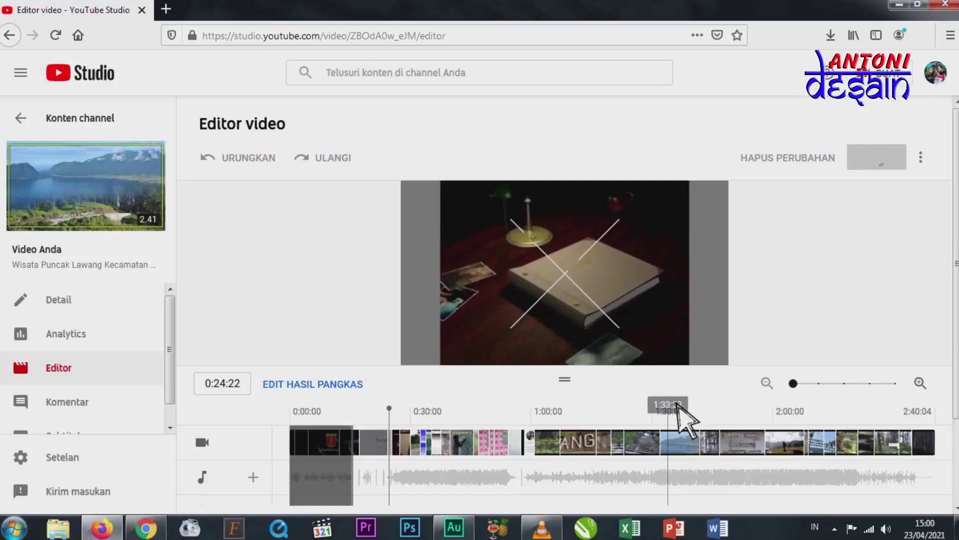